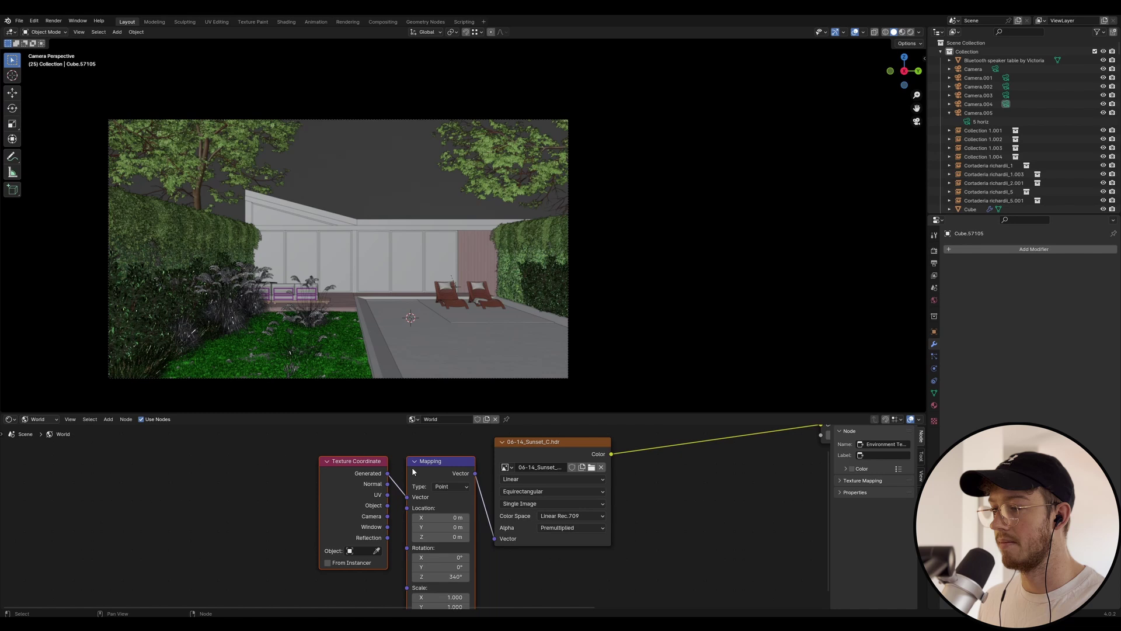
- Delete the old Texture Coordinate, Mapping and HDR texture nodes from the World node tree
{"action": "scroll", "coordinate": [432, 479], "scroll_direction": "down", "scroll_amount": 2}
{"action": "middle_click_drag", "start_coordinate": [460, 498], "coordinate": [537, 480]}
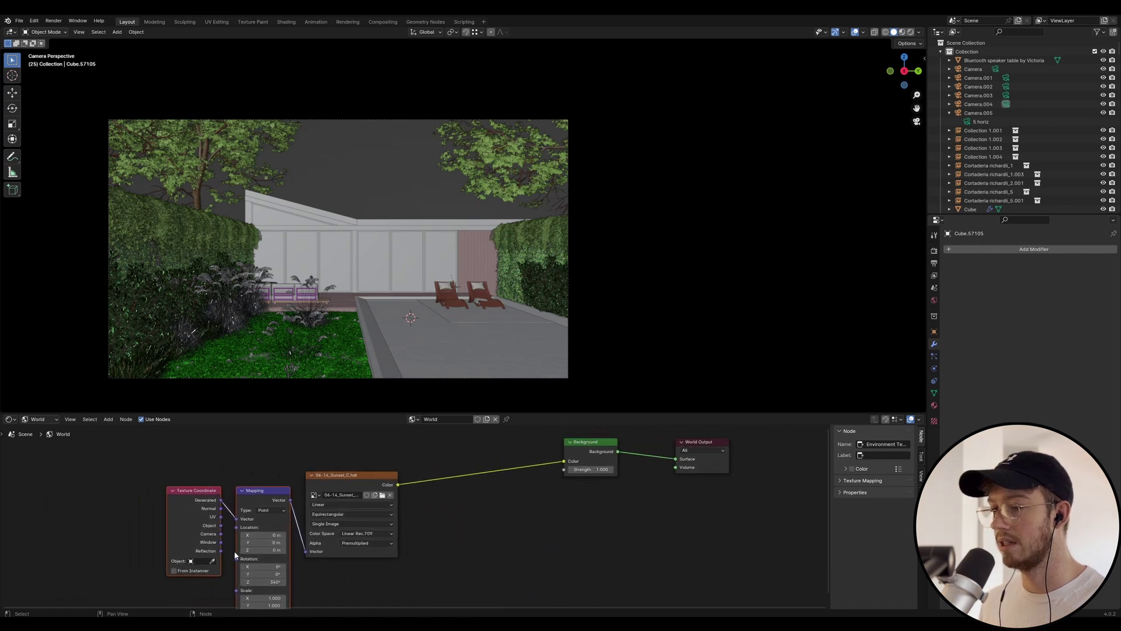
{"action": "left_click_drag", "start_coordinate": [464, 453], "coordinate": [201, 607]}
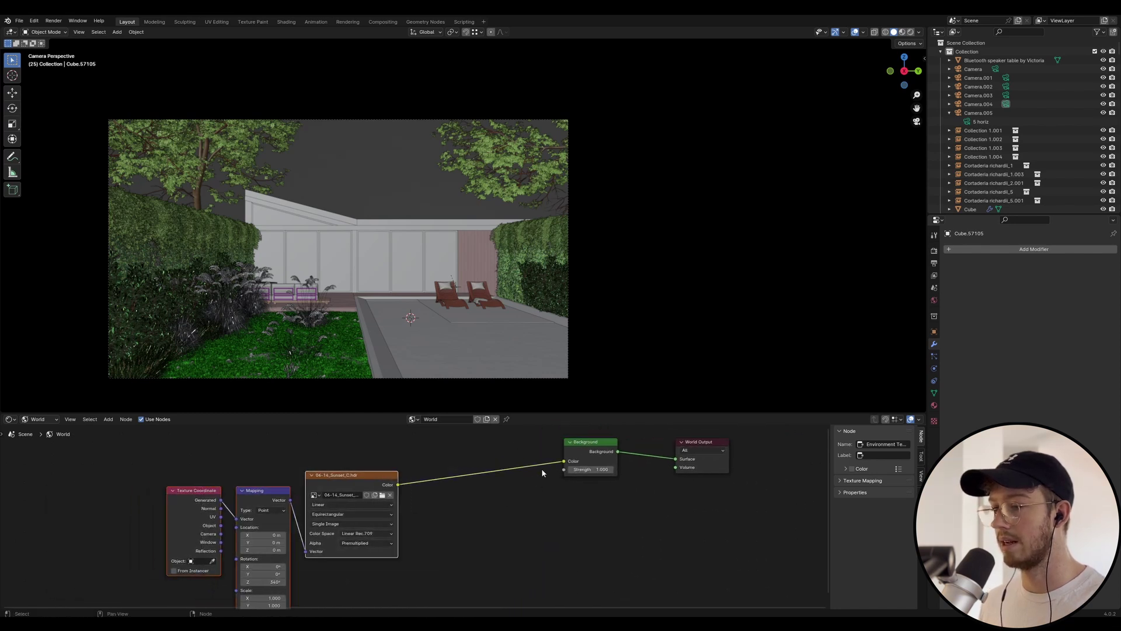
{"action": "key", "text": "x"}
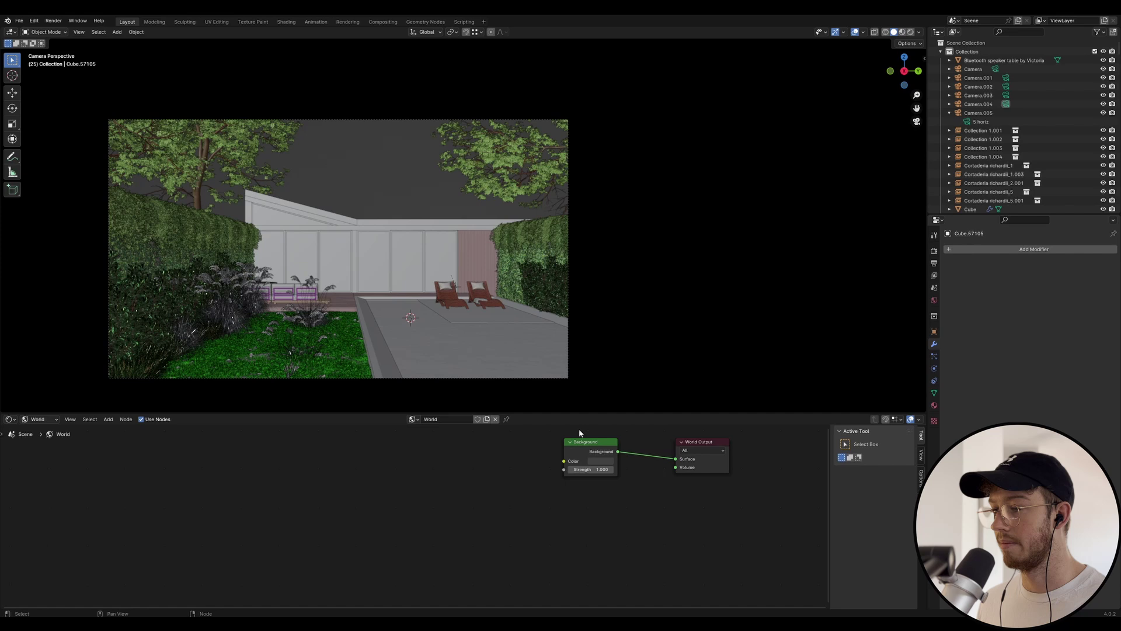
- Add an Environment Texture node loading 06-14_Sunset_C.hdr, wired into the Background Color input
{"action": "left_click", "coordinate": [578, 444]}
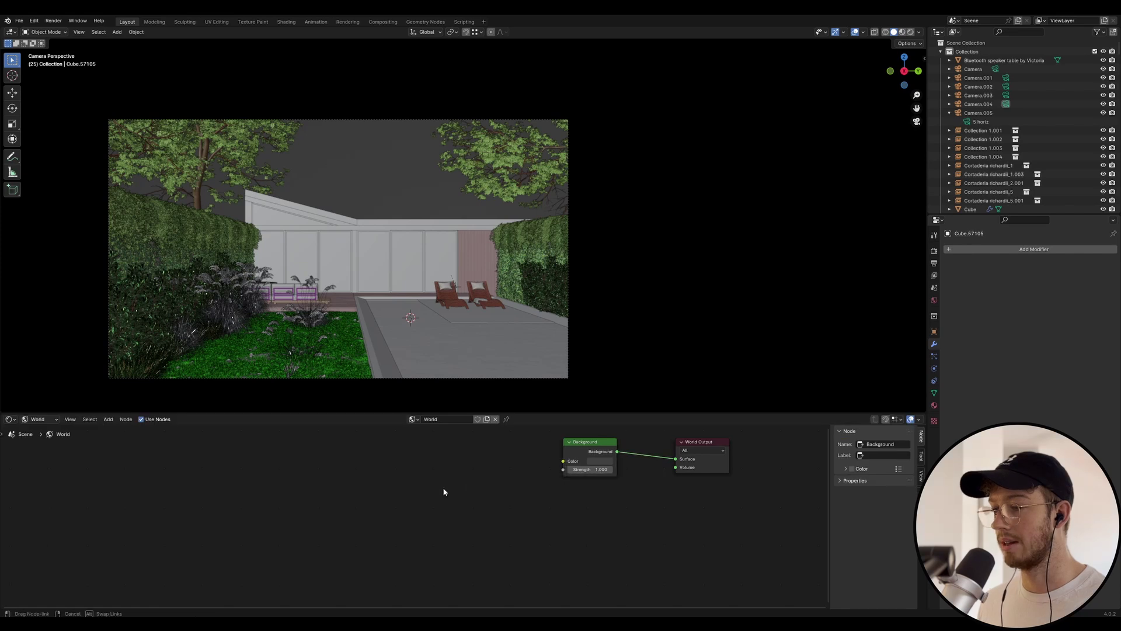
{"action": "left_click_drag", "start_coordinate": [563, 460], "coordinate": [445, 488]}
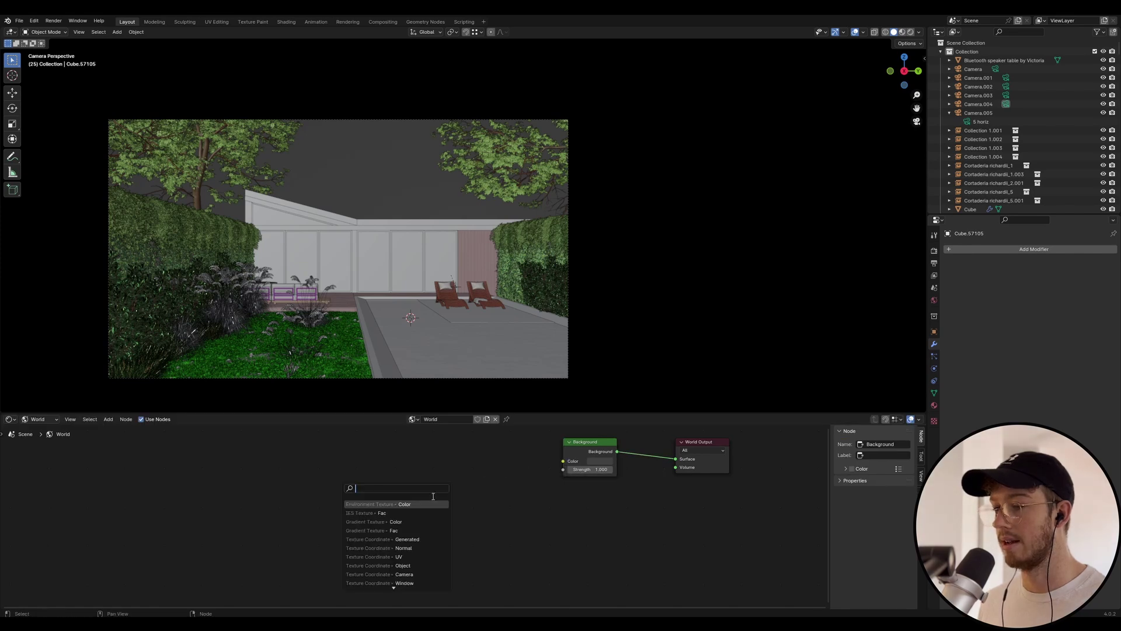
{"action": "left_click", "coordinate": [390, 504]}
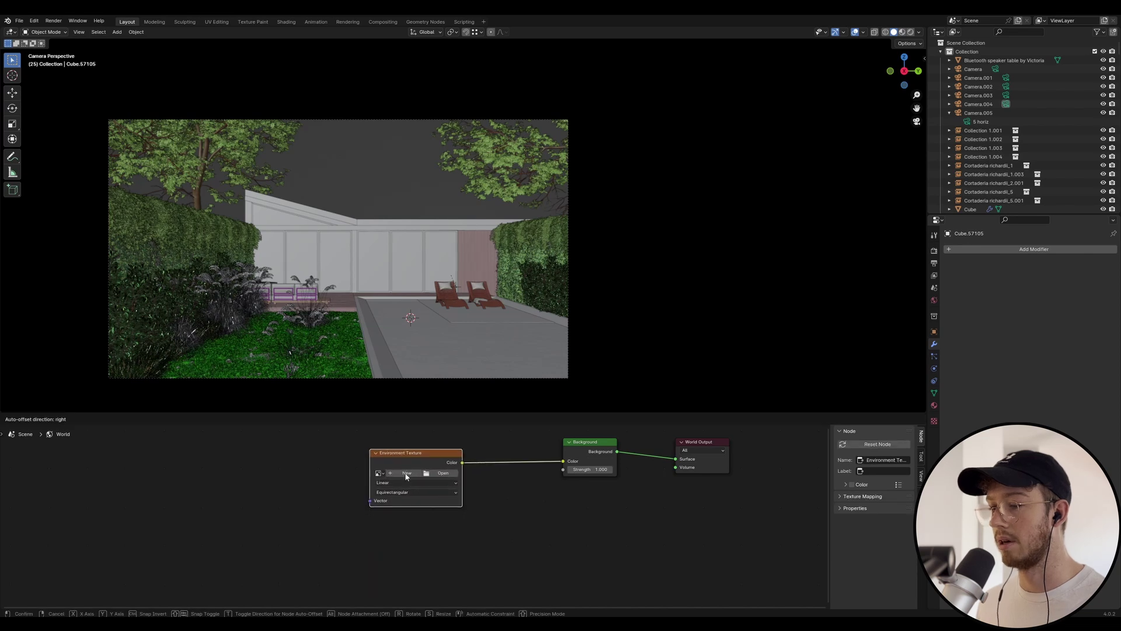
{"action": "left_click", "coordinate": [430, 472]}
{"action": "left_click", "coordinate": [430, 472]}
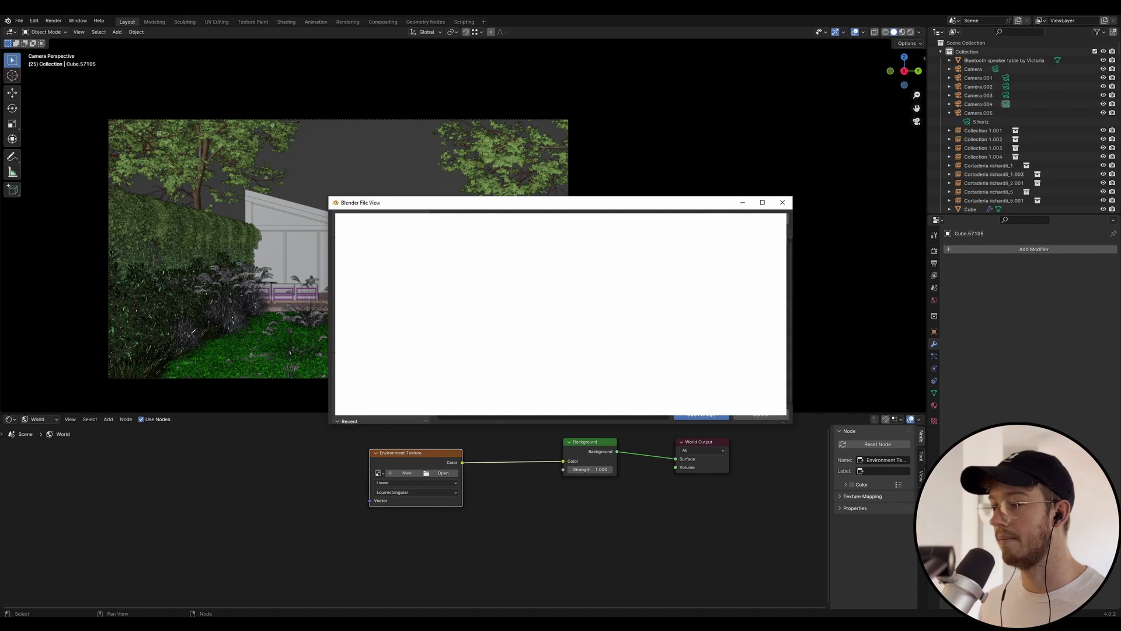
{"action": "key", "text": "g"}
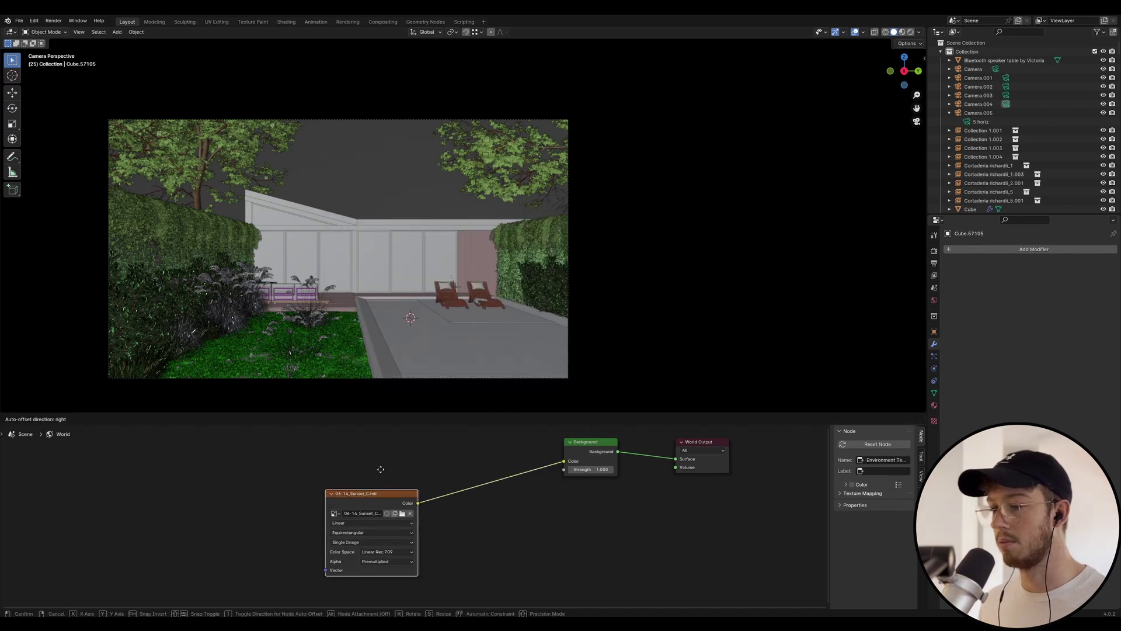
{"action": "left_click", "coordinate": [387, 479]}
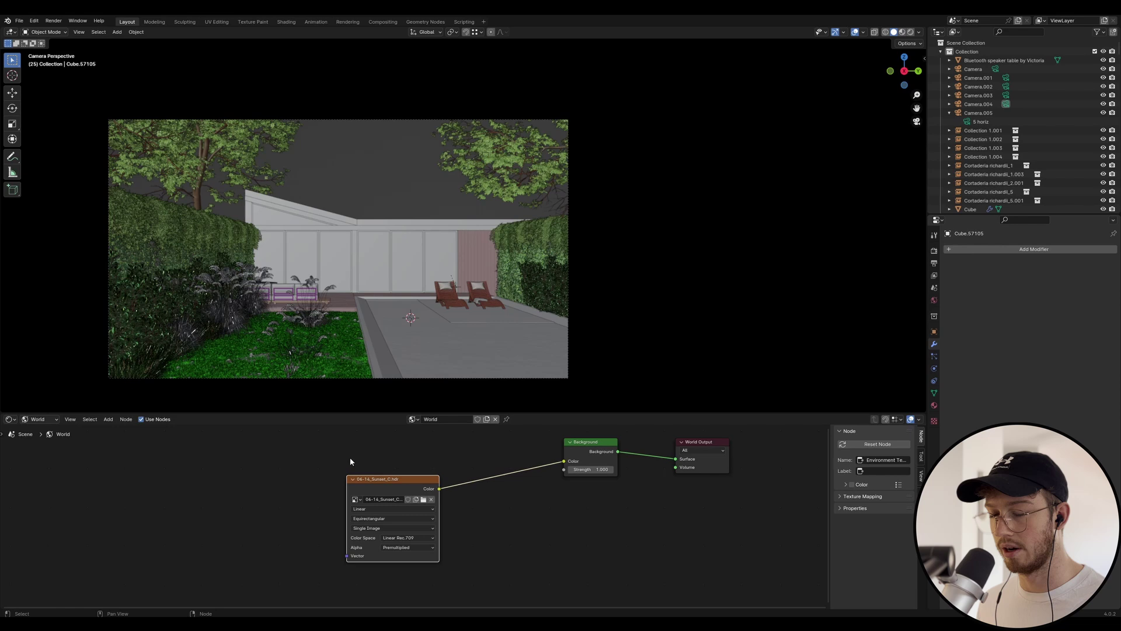
{"action": "left_click", "coordinate": [34, 21]}
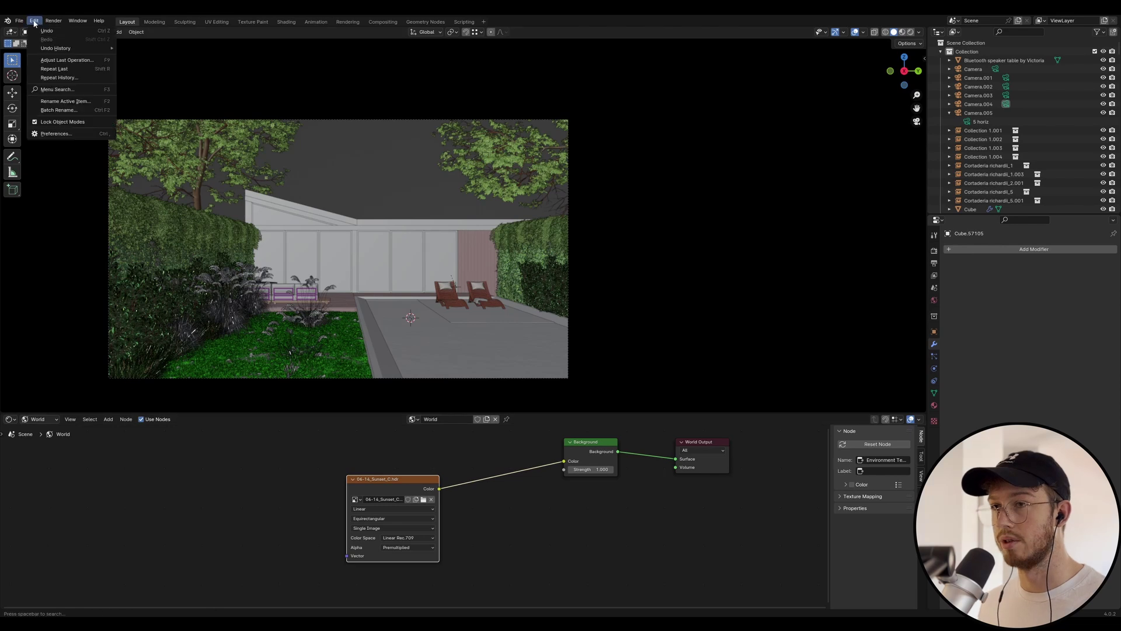
{"action": "left_click", "coordinate": [79, 135]}
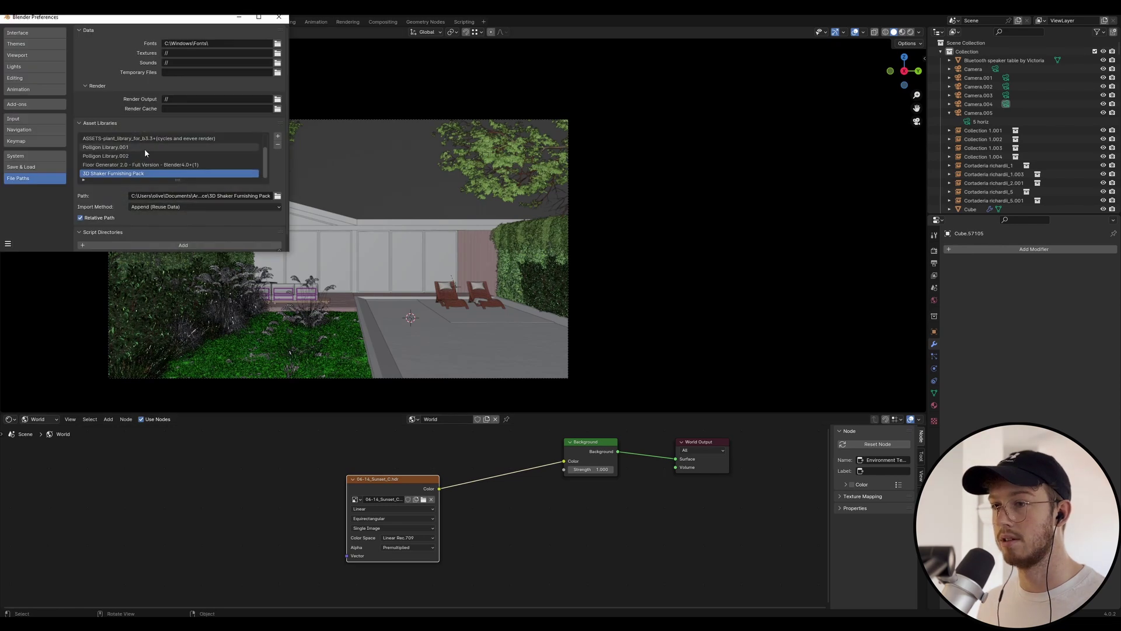
{"action": "left_click", "coordinate": [52, 102]}
{"action": "left_click", "coordinate": [237, 44]}
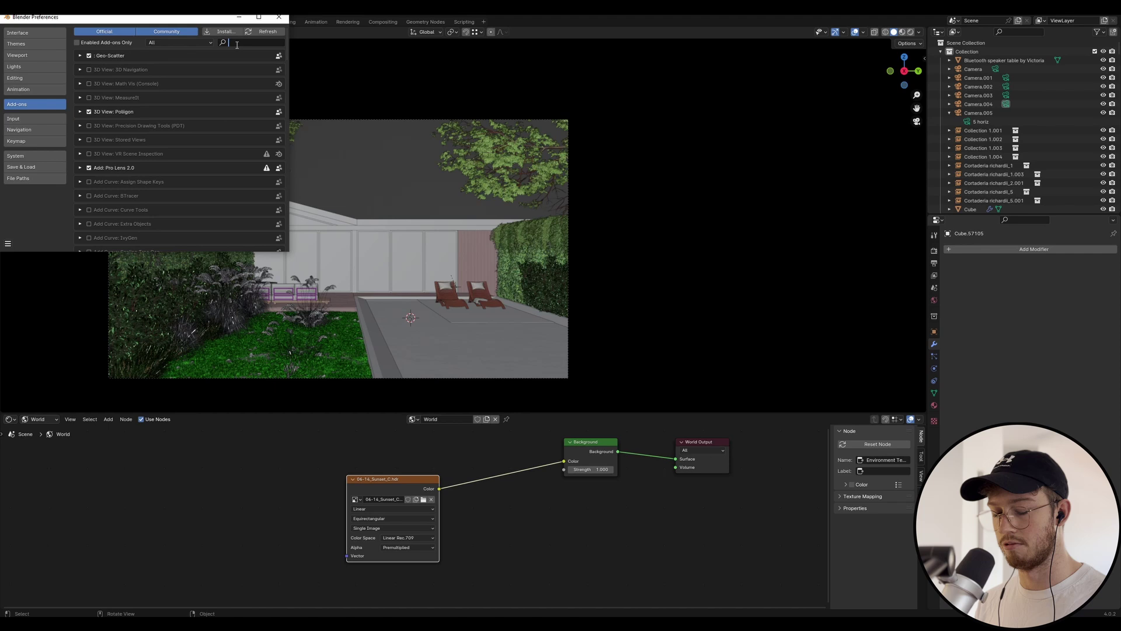
{"action": "type", "text": "node"}
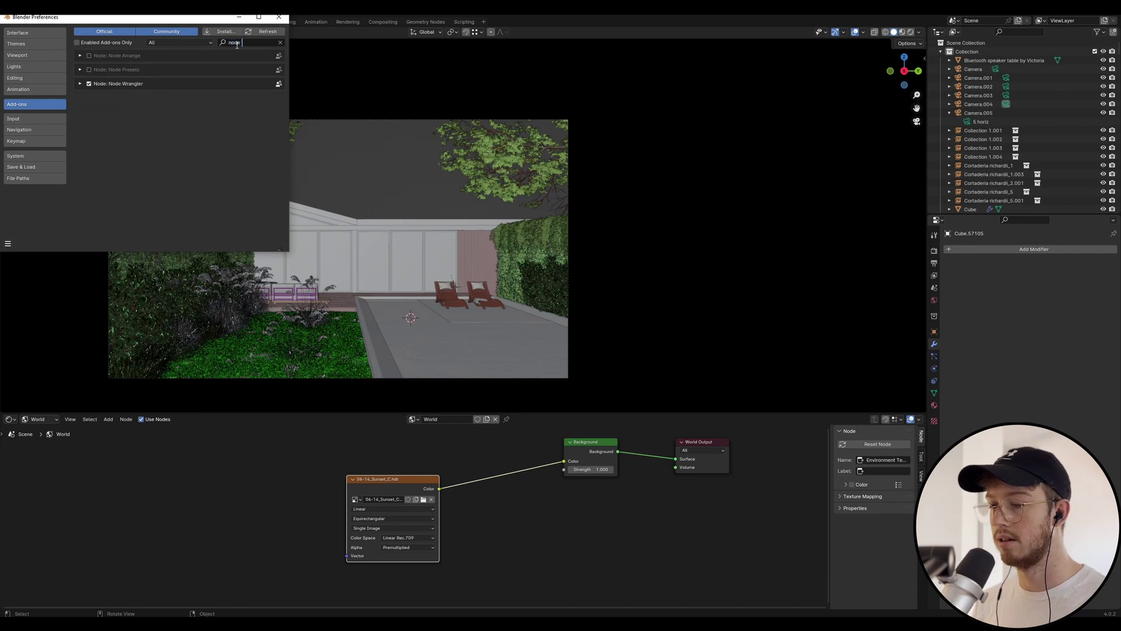
{"action": "left_click", "coordinate": [80, 85]}
{"action": "left_click", "coordinate": [279, 17]}
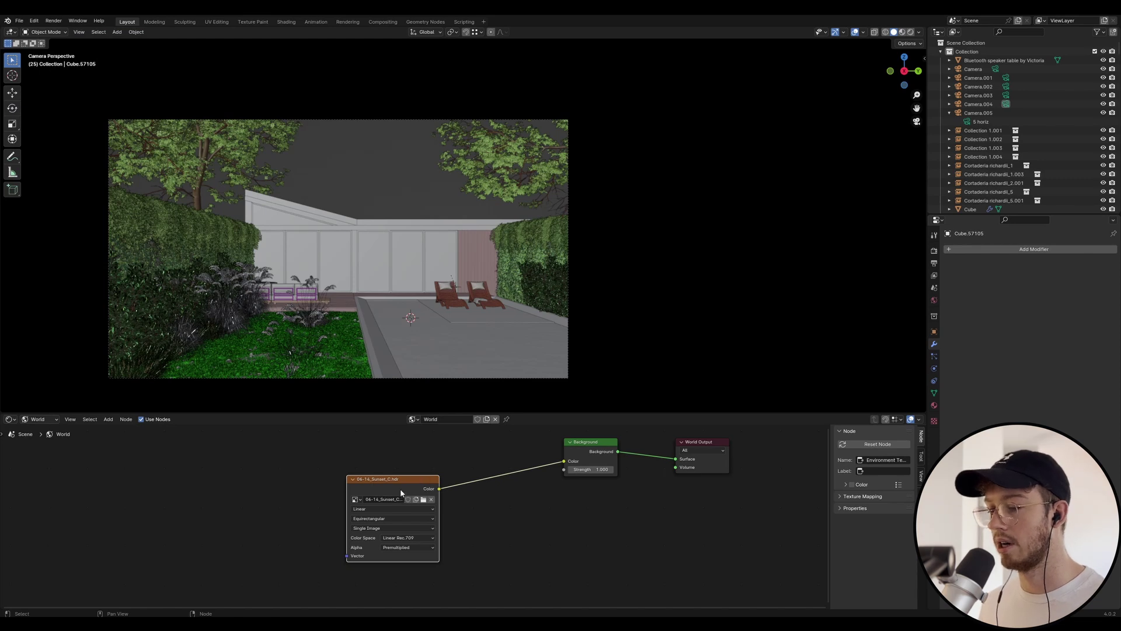
- Add Texture Coordinate and Mapping nodes to the sunset HDR with Node Wrangler's Ctrl+T
{"action": "key", "text": "ctrl+t"}
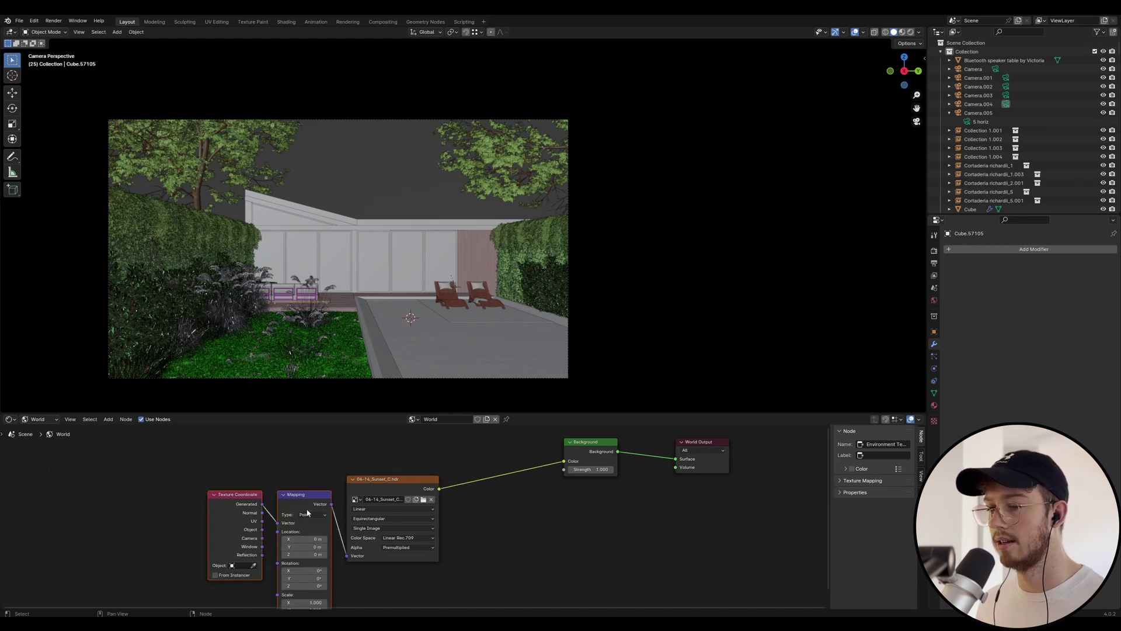
{"action": "middle_click_drag", "start_coordinate": [327, 500], "coordinate": [325, 463]}
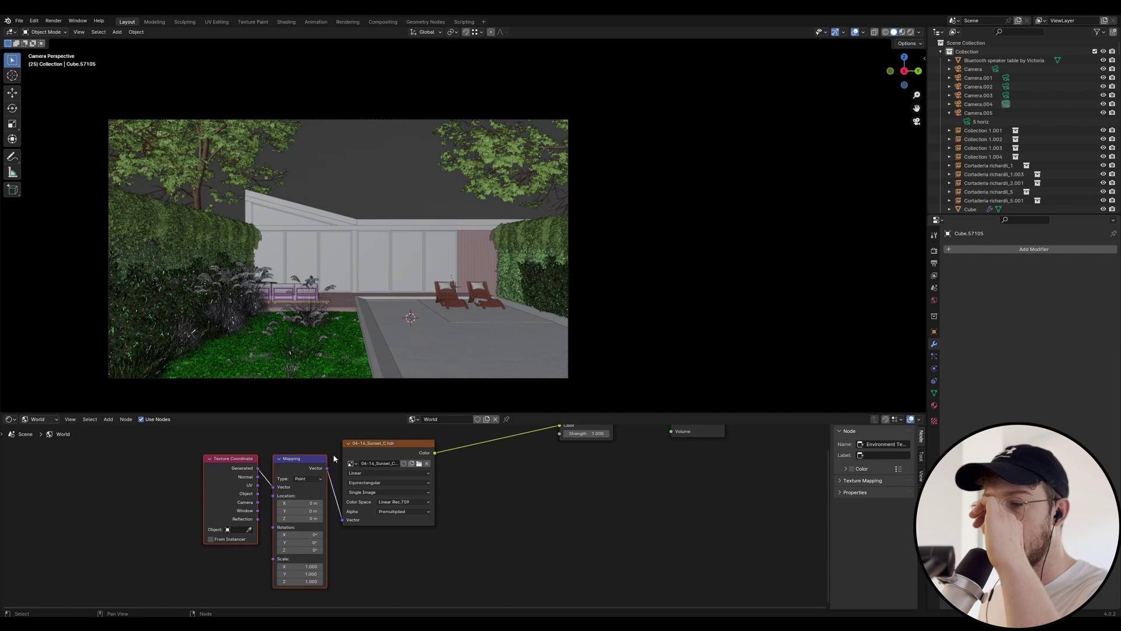
{"action": "middle_click_drag", "start_coordinate": [329, 451], "coordinate": [326, 516]}
- Move the Texture Coordinate, Mapping and HDR nodes up and right, then save as Urban Cabin_Night.blend
{"action": "left_click_drag", "start_coordinate": [338, 457], "coordinate": [195, 583]}
{"action": "key", "text": "g"}
{"action": "left_click", "coordinate": [453, 511]}
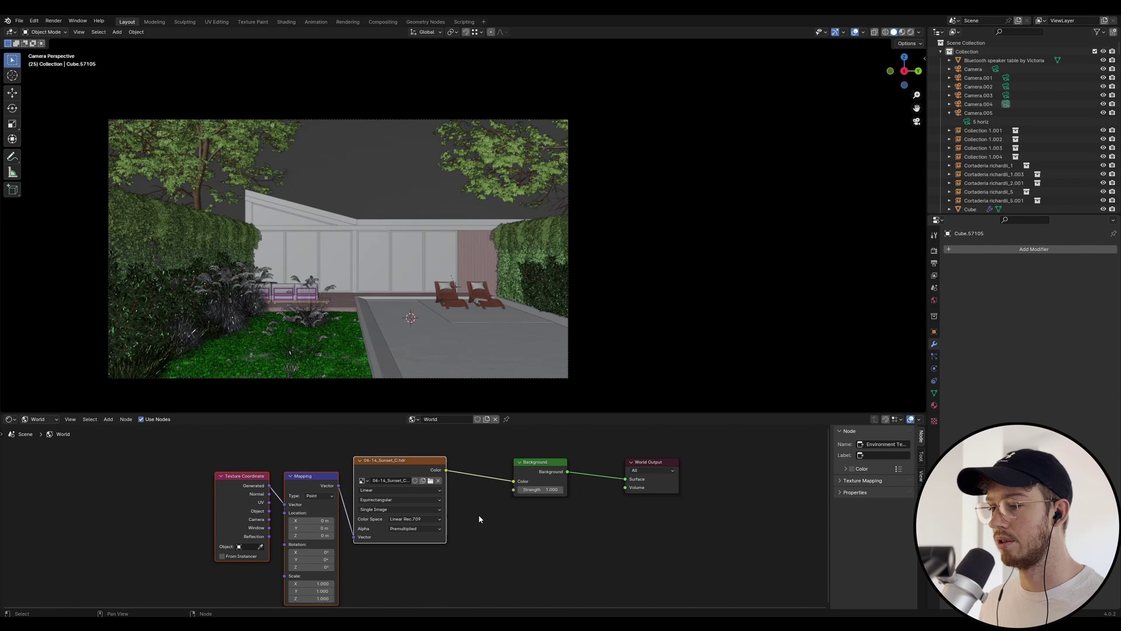
{"action": "left_click", "coordinate": [479, 519]}
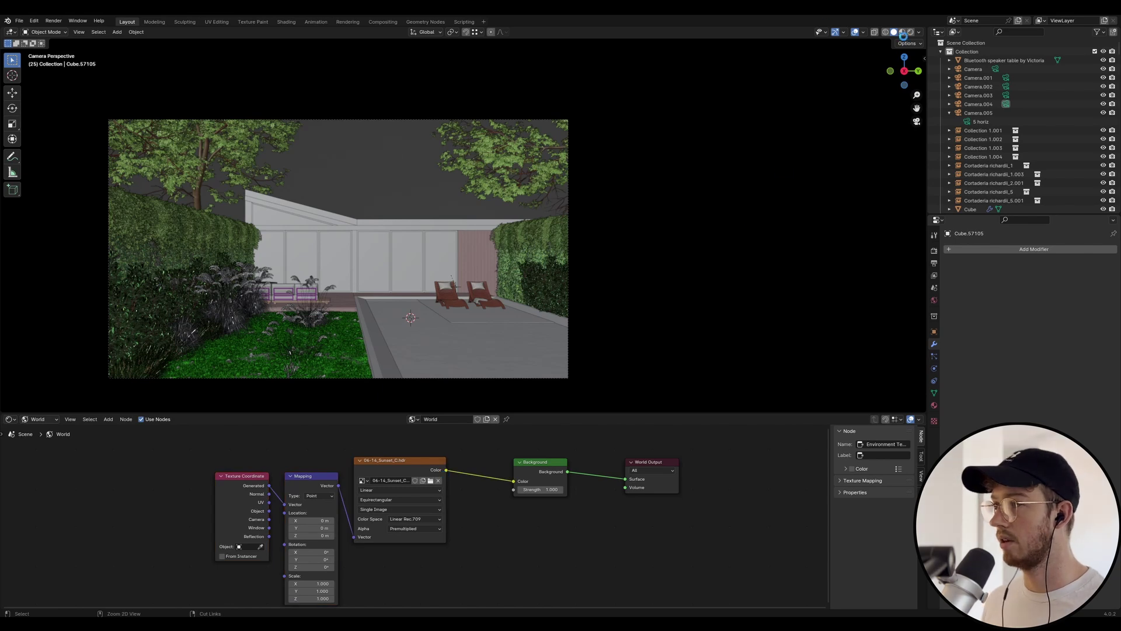
{"action": "key", "text": "ctrl+s"}
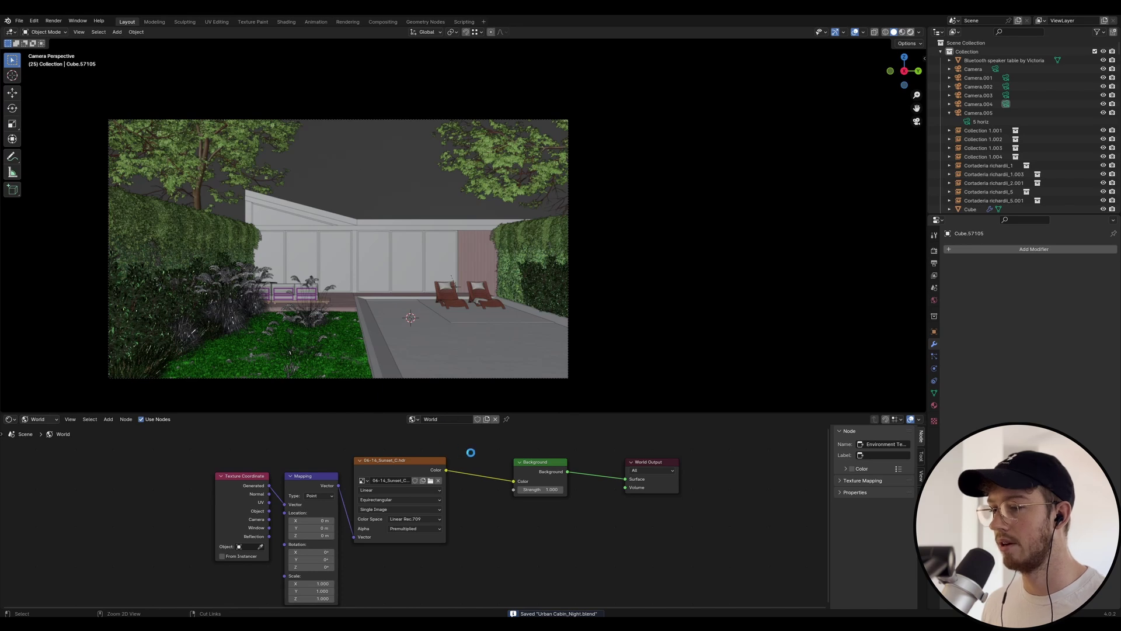
- Preview the cabin in Cycles rendered shading with OpenImageDenoise, and shift the Environment Texture node right
{"action": "left_click", "coordinate": [910, 32]}
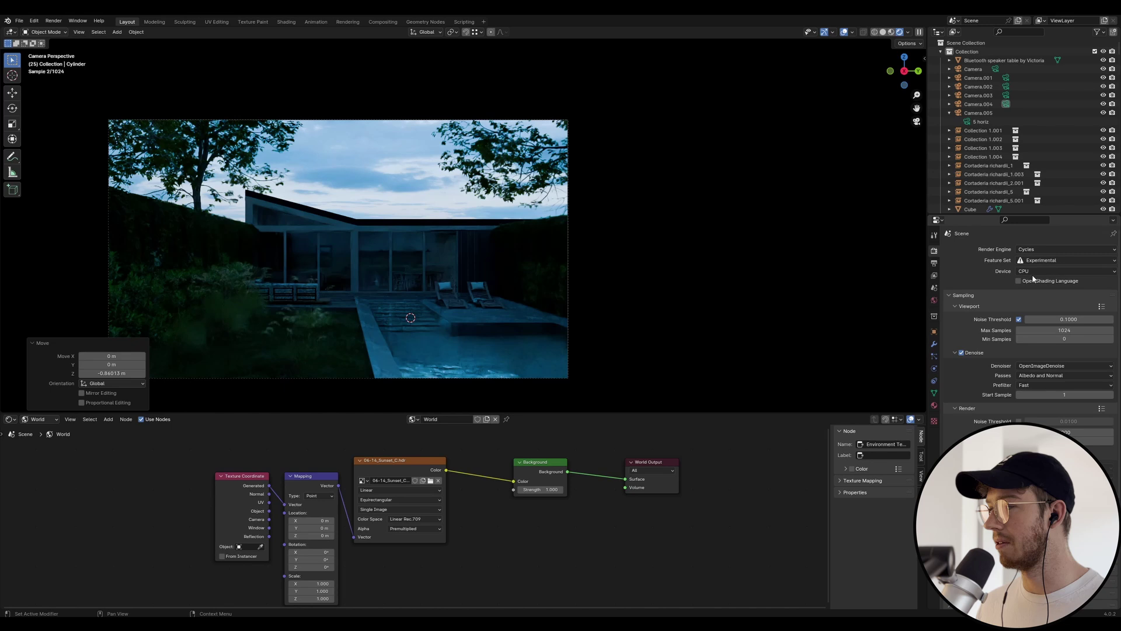
{"action": "left_click", "coordinate": [1042, 368]}
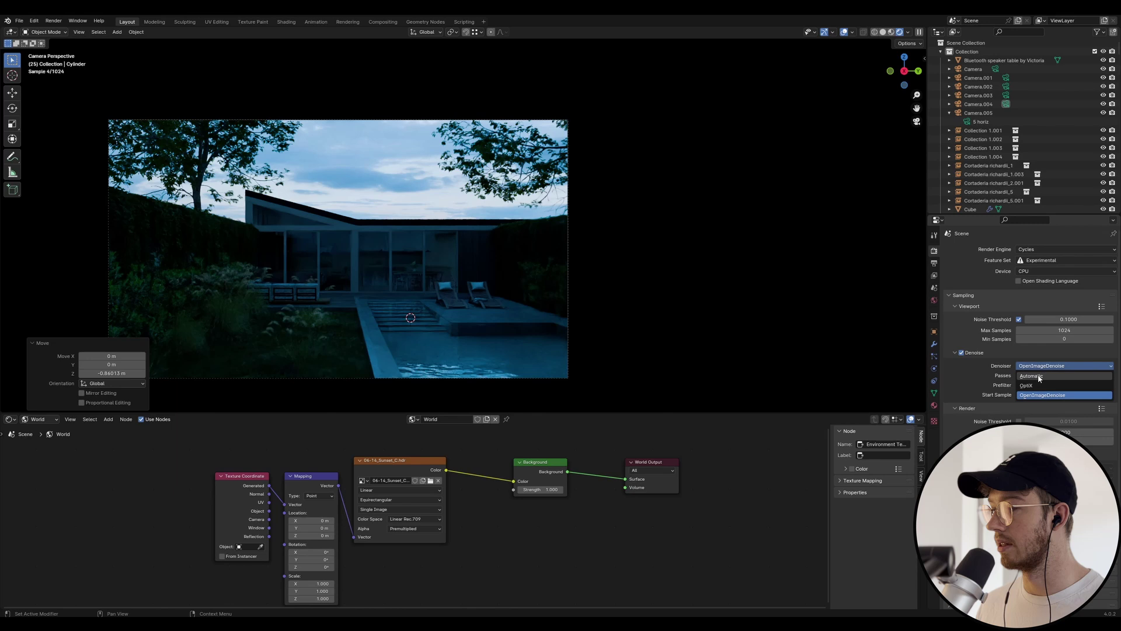
{"action": "left_click", "coordinate": [1043, 367]}
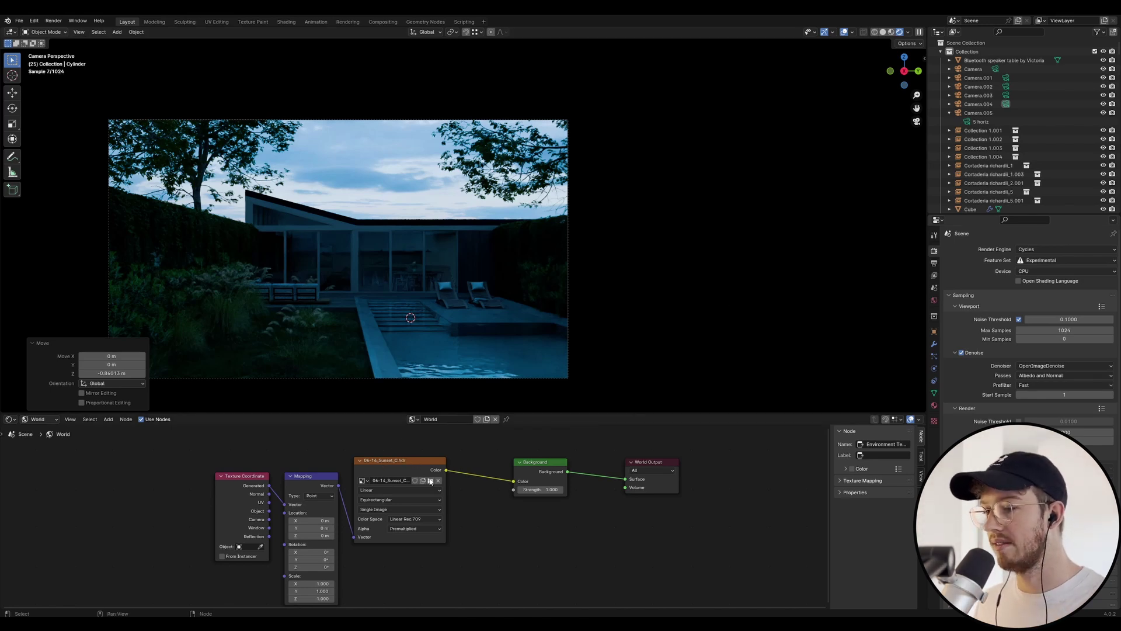
{"action": "left_click_drag", "start_coordinate": [417, 479], "coordinate": [432, 489]}
{"action": "left_click_drag", "start_coordinate": [354, 422], "coordinate": [352, 418]}
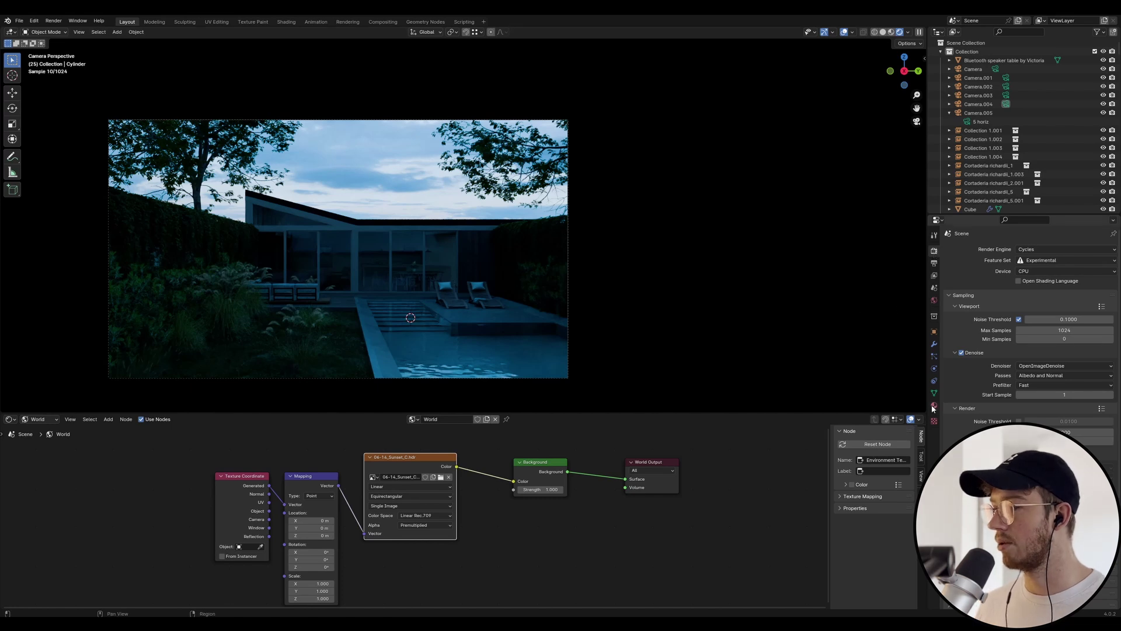
{"action": "scroll", "coordinate": [1027, 327], "scroll_direction": "down", "scroll_amount": 6}
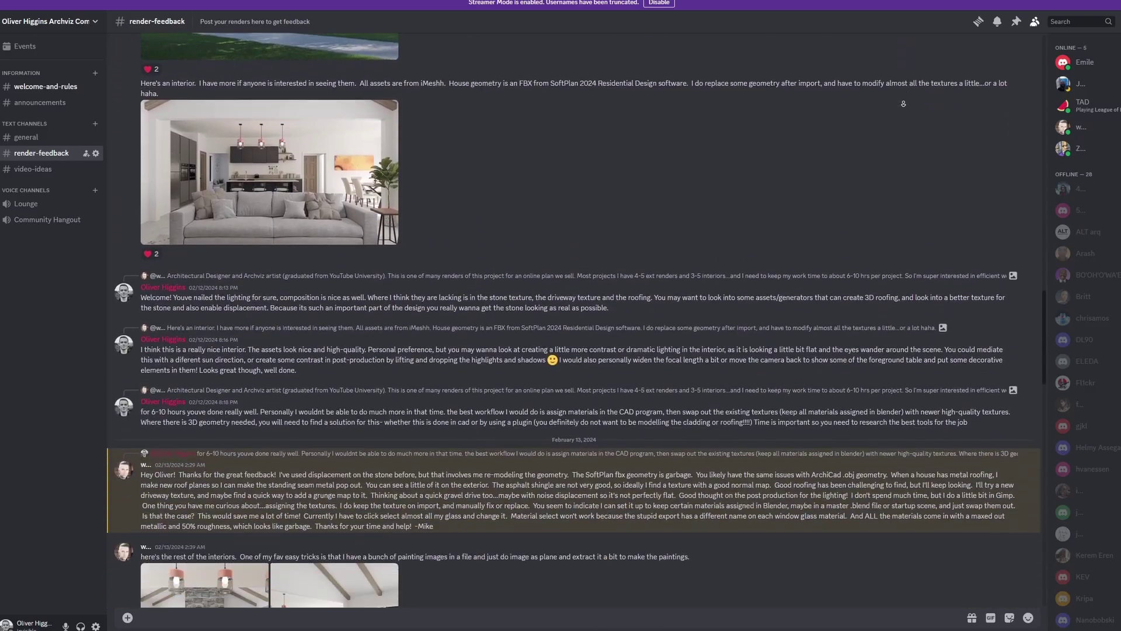
{"action": "scroll", "coordinate": [903, 103], "scroll_direction": "down", "scroll_amount": 10}
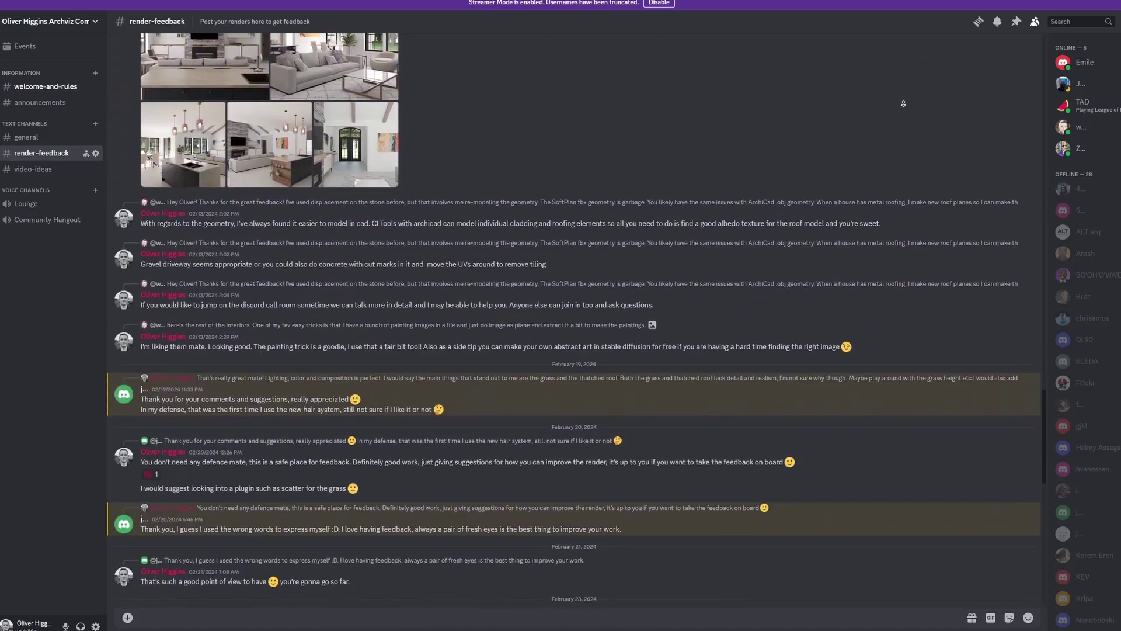
{"action": "scroll", "coordinate": [903, 104], "scroll_direction": "down", "scroll_amount": 8}
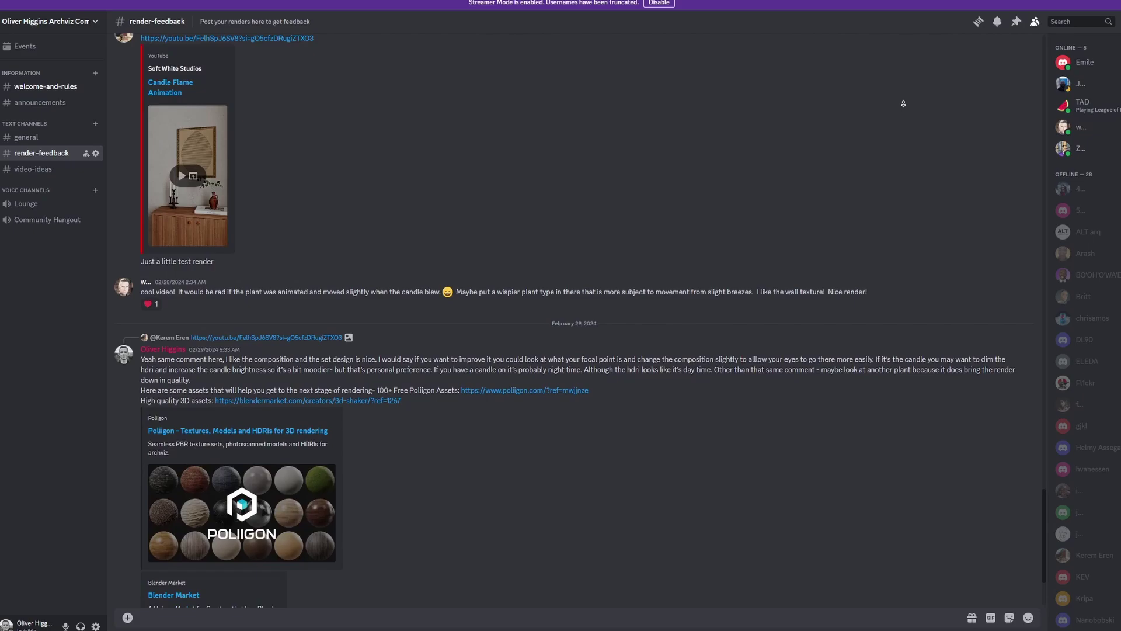